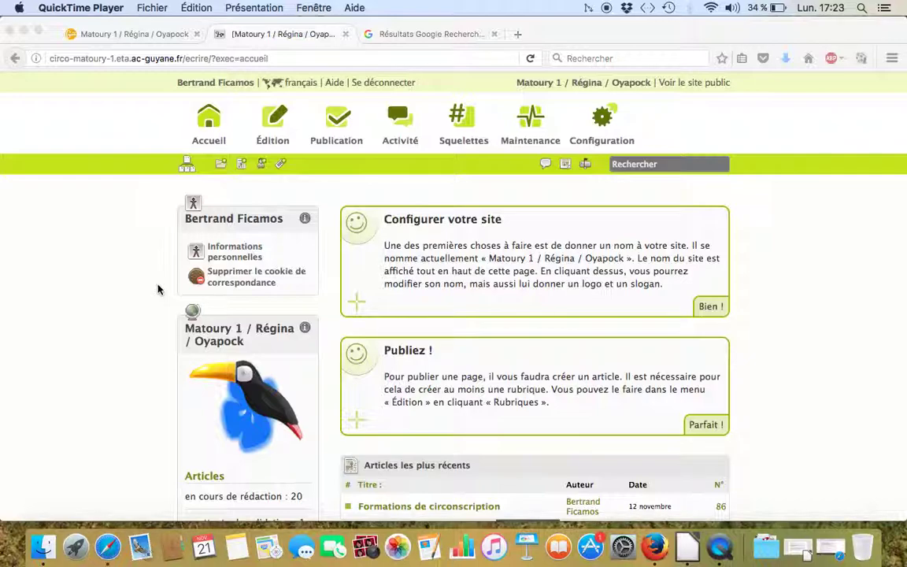
Open the site's list of rubriques and expand Articles Hors Menu, La circonscription, Articles Spéciaux and Les écoles
{"action": "left_click", "coordinate": [276, 147]}
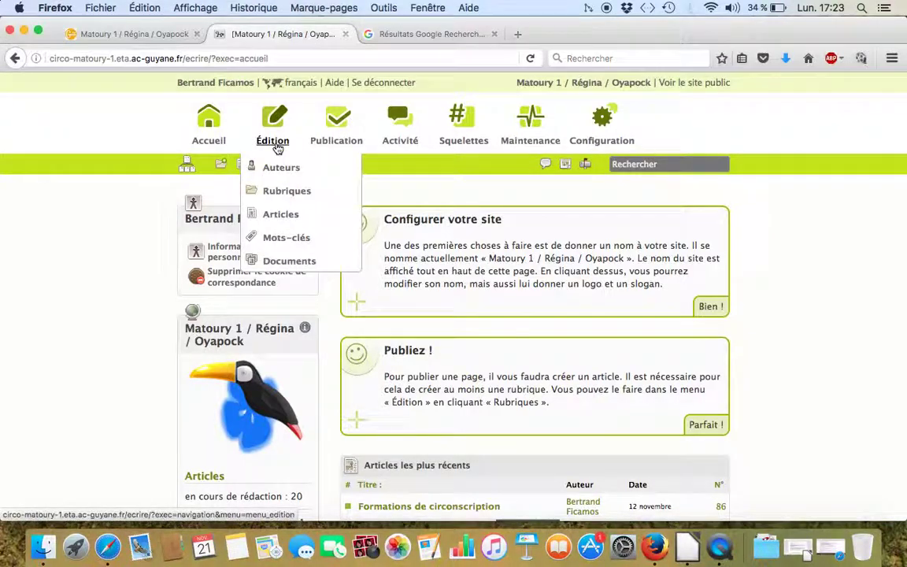
{"action": "left_click", "coordinate": [279, 197]}
{"action": "left_click", "coordinate": [415, 269]}
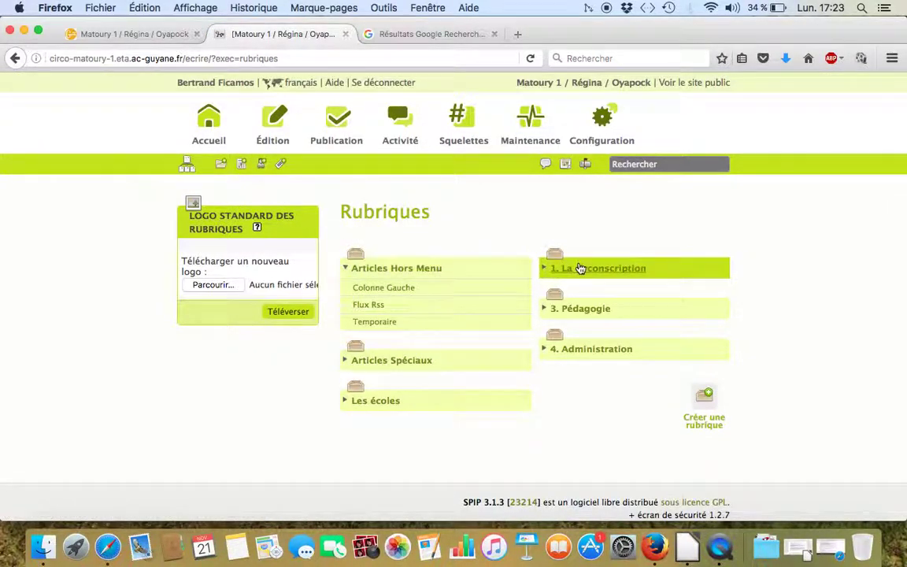
{"action": "left_click", "coordinate": [579, 269]}
{"action": "left_click", "coordinate": [405, 363]}
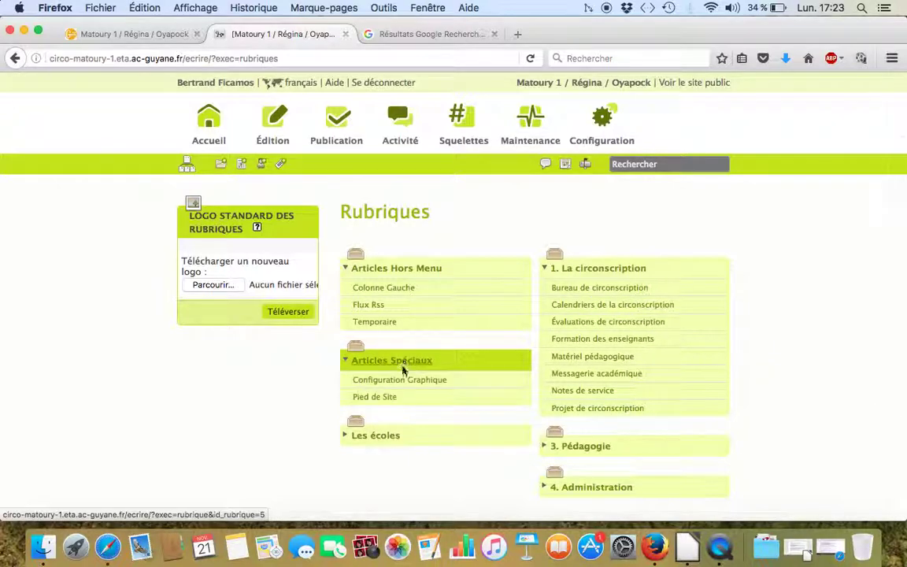
{"action": "left_click", "coordinate": [380, 436]}
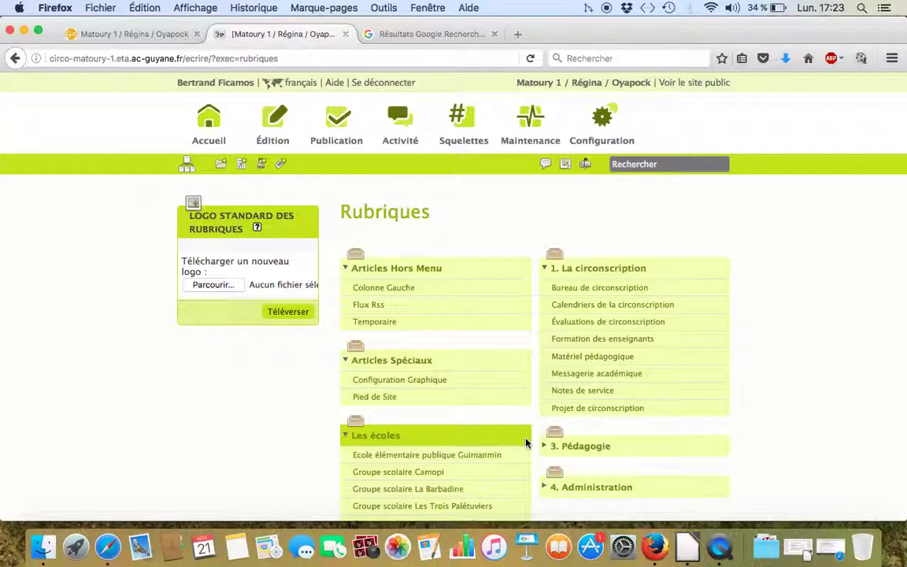
Expand the Pédagogie section and open its rubrique "Le livret scolaire unique"
{"action": "scroll", "coordinate": [526, 443], "scroll_direction": "down", "scroll_amount": 3}
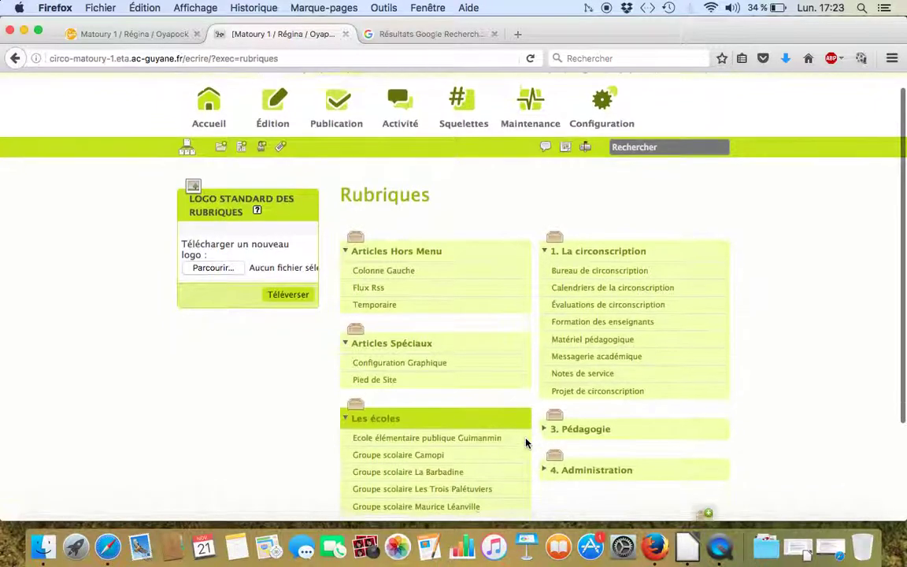
{"action": "left_click", "coordinate": [565, 398]}
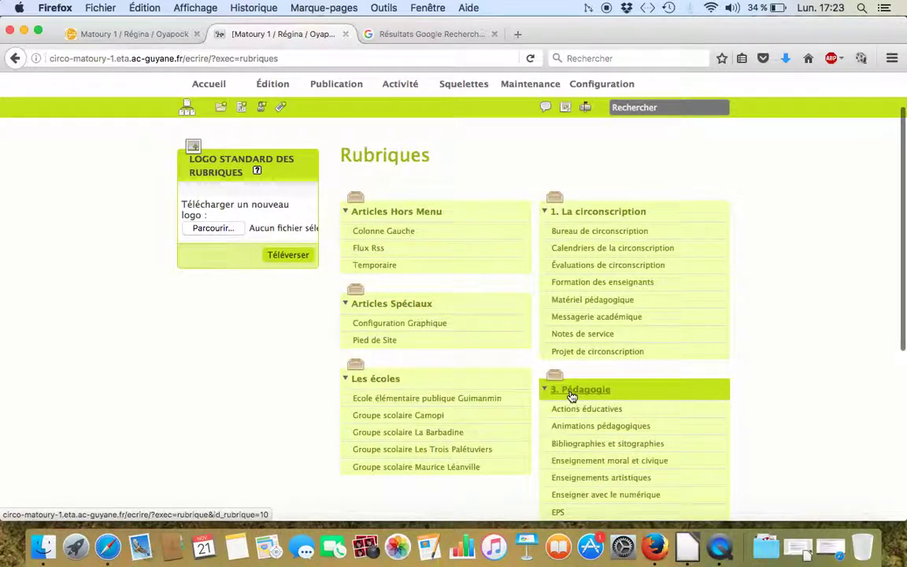
{"action": "scroll", "coordinate": [570, 398], "scroll_direction": "down", "scroll_amount": 2}
{"action": "scroll", "coordinate": [572, 397], "scroll_direction": "down", "scroll_amount": 2}
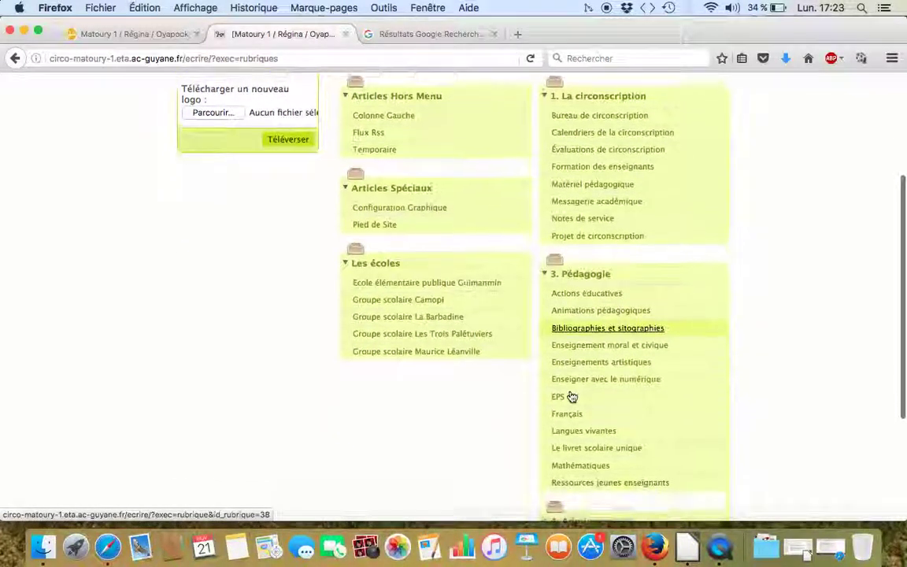
{"action": "left_click", "coordinate": [575, 443]}
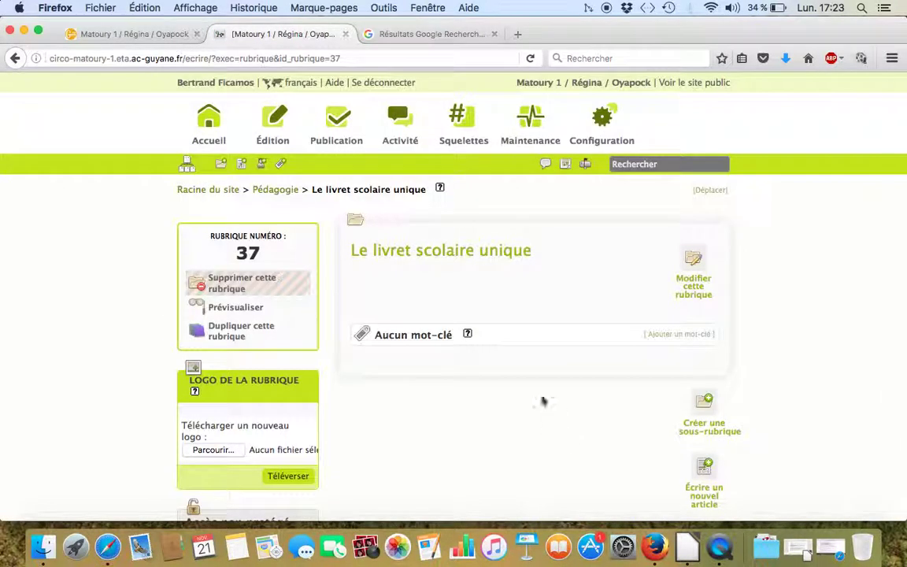
Start a new article in this rubrique and title it "Le livret scolaire unique"
{"action": "scroll", "coordinate": [522, 325], "scroll_direction": "down", "scroll_amount": 3}
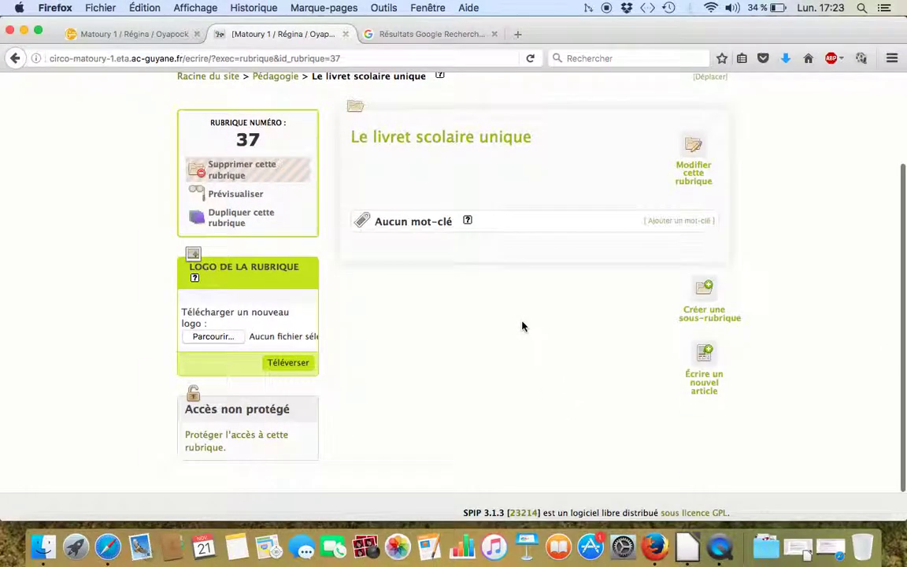
{"action": "left_click", "coordinate": [700, 387]}
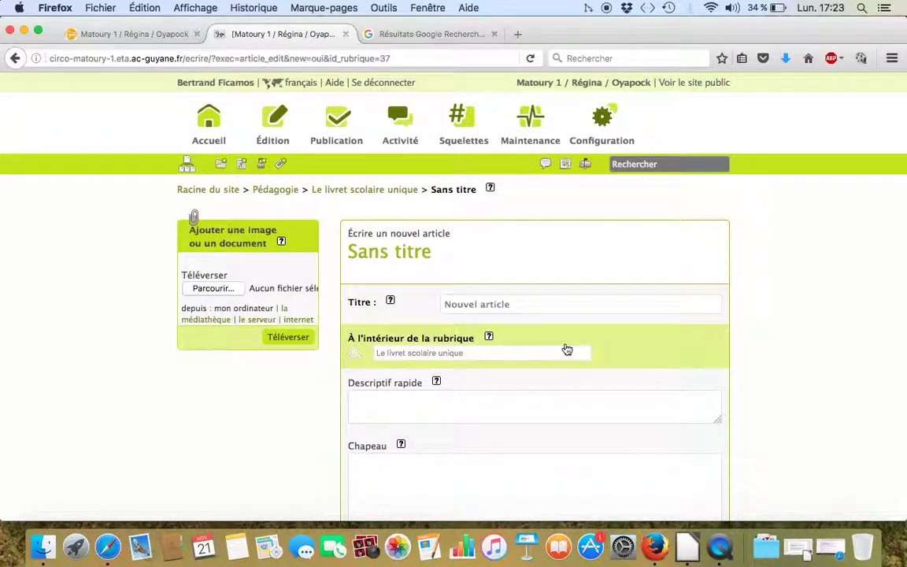
{"action": "scroll", "coordinate": [567, 349], "scroll_direction": "down", "scroll_amount": 2}
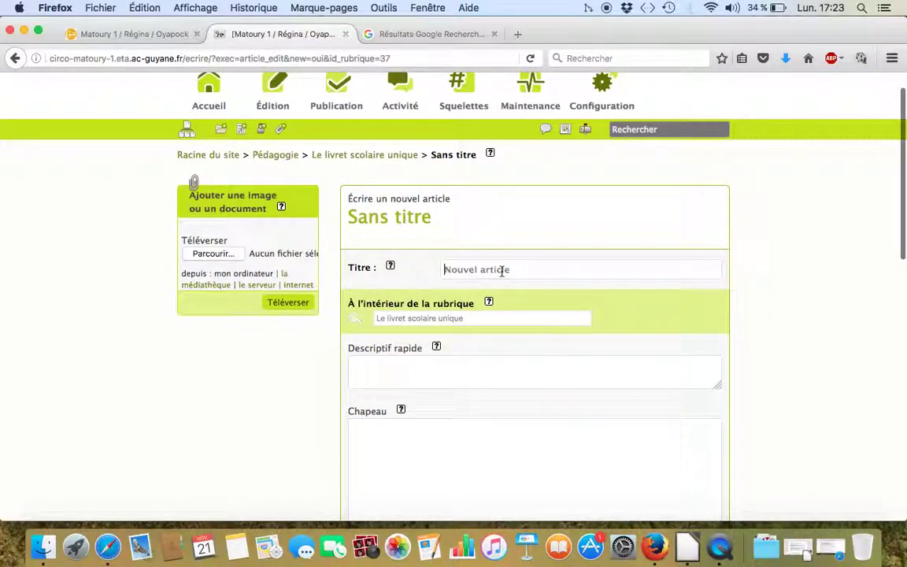
{"action": "type", "text": "Le"}
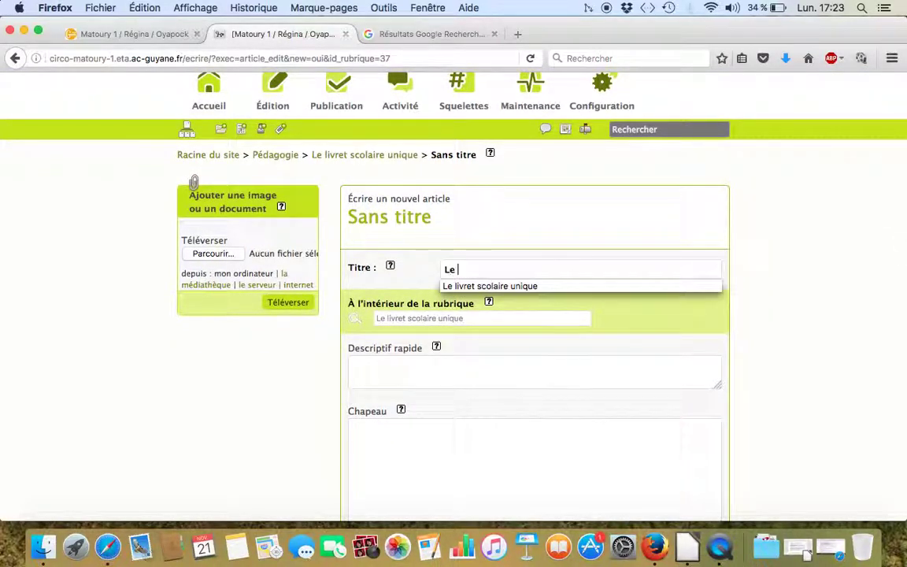
{"action": "left_click", "coordinate": [507, 287]}
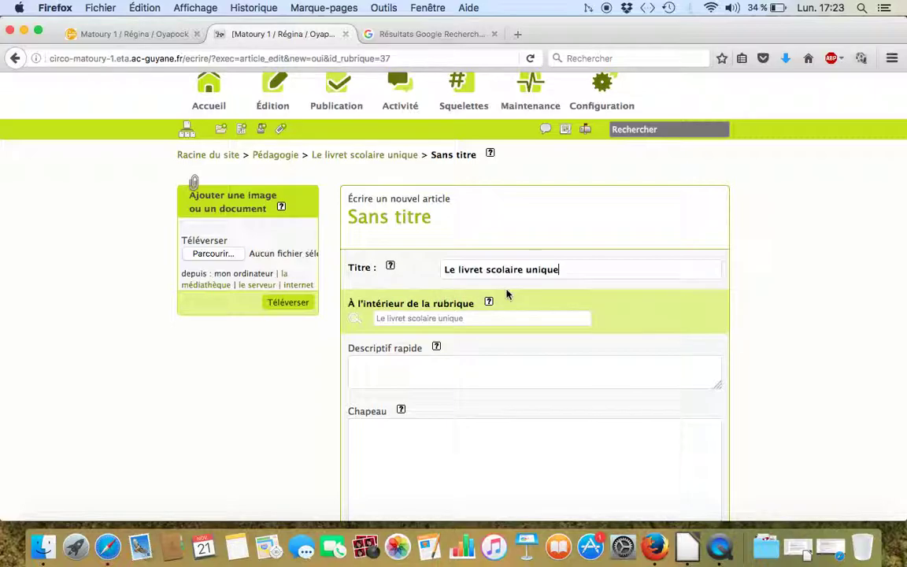
Copy the body text below the heading of LSU-site de circonscription.odt in LibreOffice and paste it into the article's Texte field in Firefox
{"action": "scroll", "coordinate": [539, 356], "scroll_direction": "down", "scroll_amount": 3}
{"action": "scroll", "coordinate": [539, 356], "scroll_direction": "down", "scroll_amount": 1}
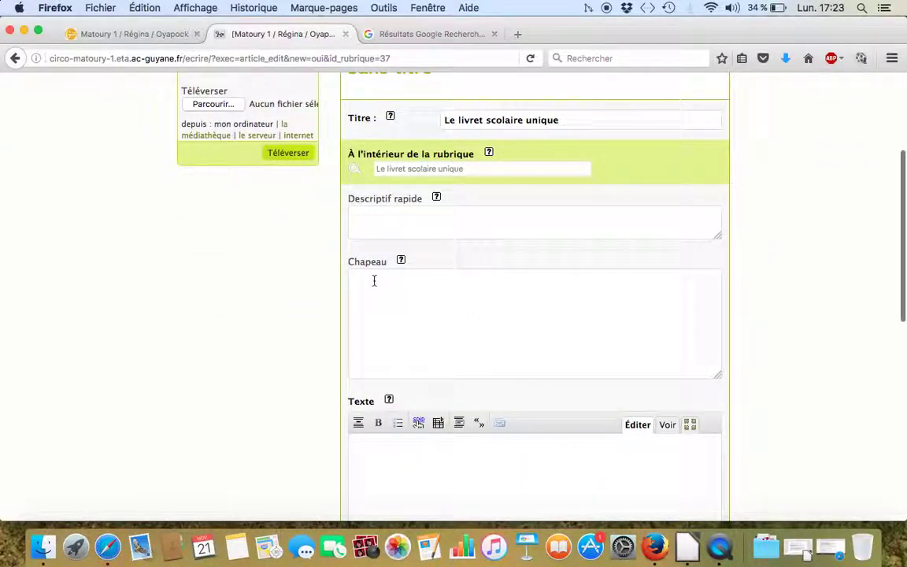
{"action": "scroll", "coordinate": [392, 282], "scroll_direction": "down", "scroll_amount": 6}
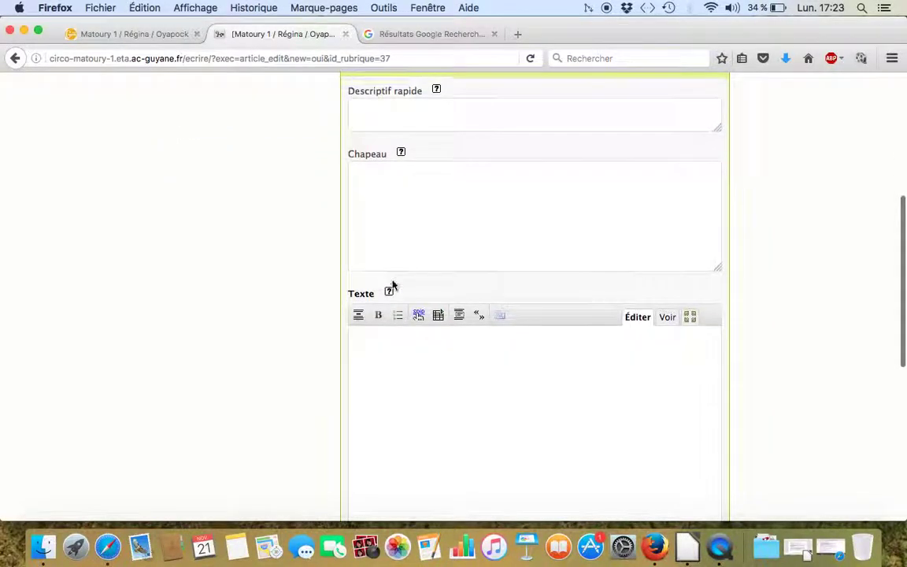
{"action": "scroll", "coordinate": [394, 285], "scroll_direction": "down", "scroll_amount": 1}
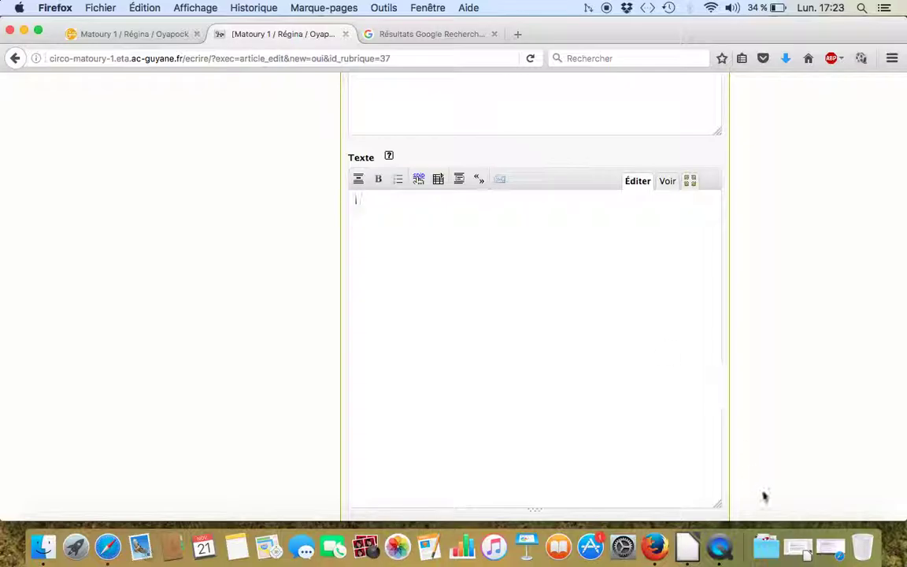
{"action": "left_click", "coordinate": [798, 548]}
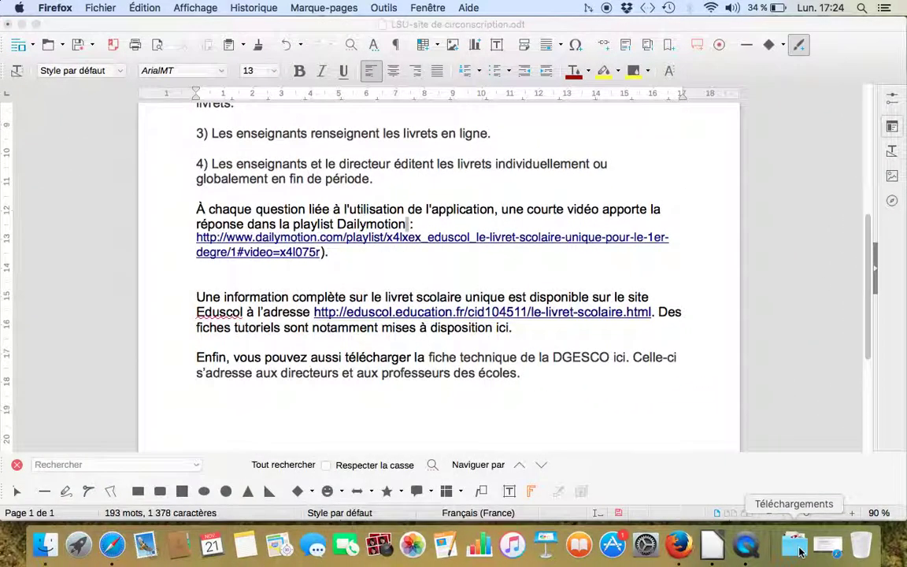
{"action": "scroll", "coordinate": [524, 296], "scroll_direction": "up", "scroll_amount": 5}
{"action": "scroll", "coordinate": [524, 296], "scroll_direction": "up", "scroll_amount": 3}
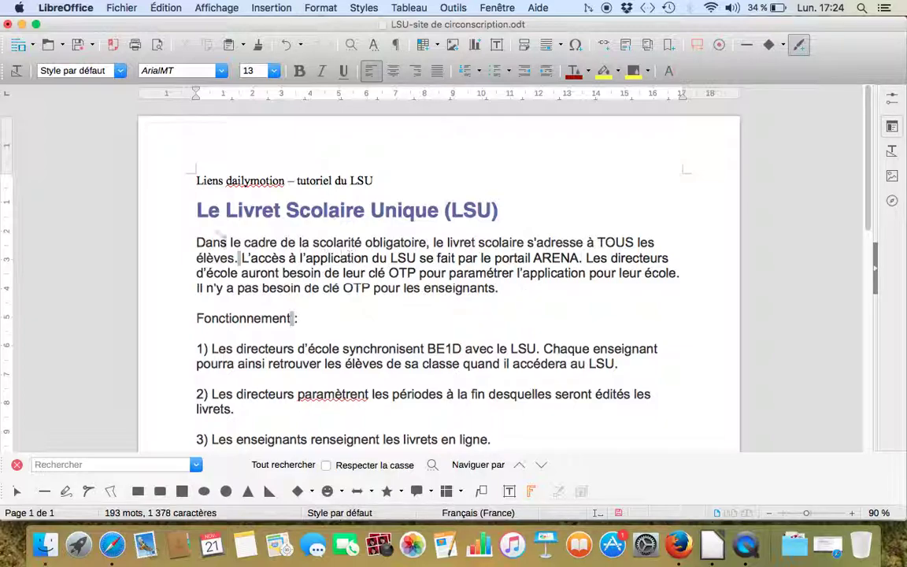
{"action": "left_click_drag", "start_coordinate": [198, 242], "coordinate": [551, 344]}
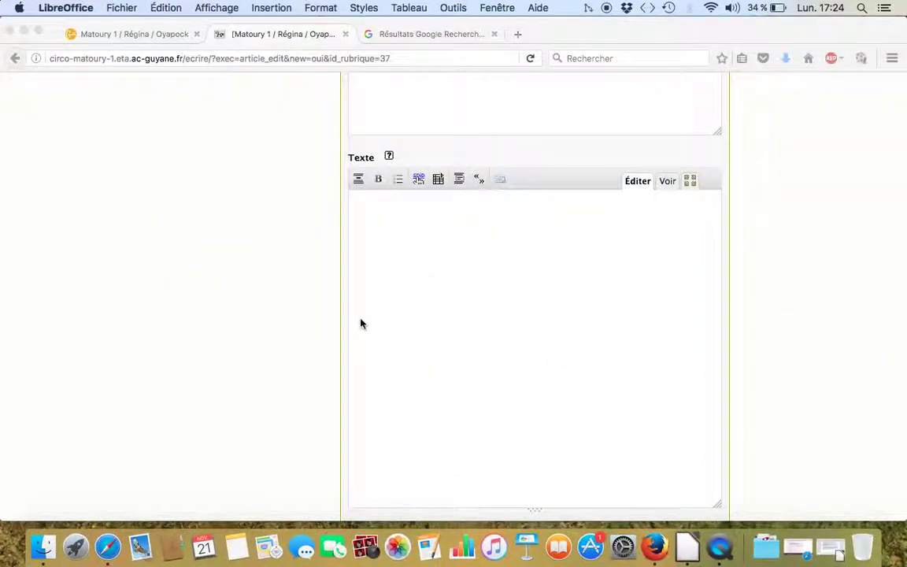
{"action": "left_click", "coordinate": [400, 202]}
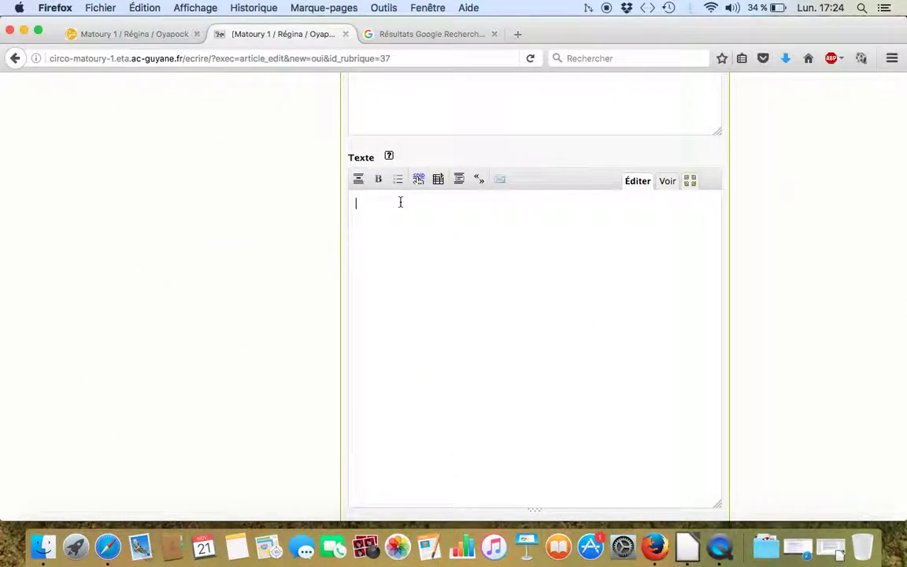
{"action": "key", "text": "super+v"}
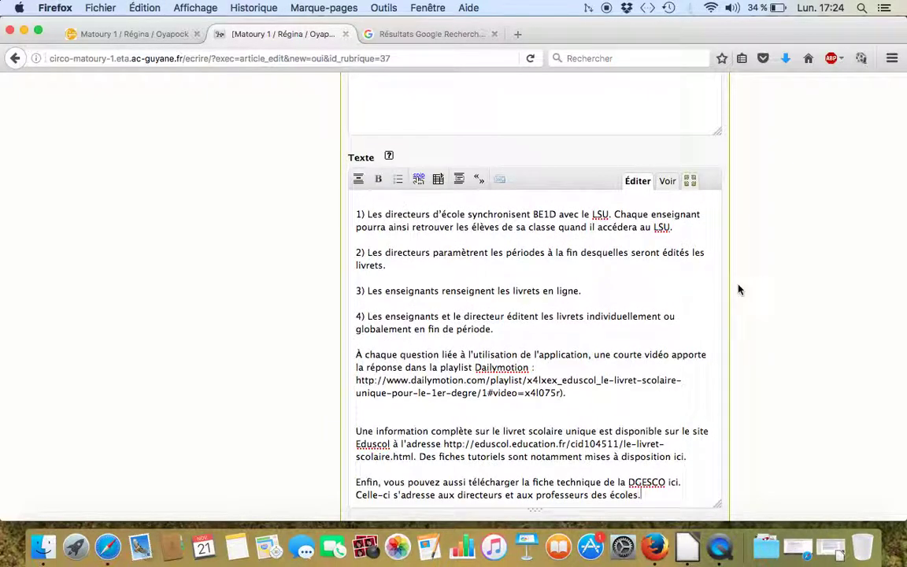
{"action": "scroll", "coordinate": [670, 342], "scroll_direction": "up", "scroll_amount": 3}
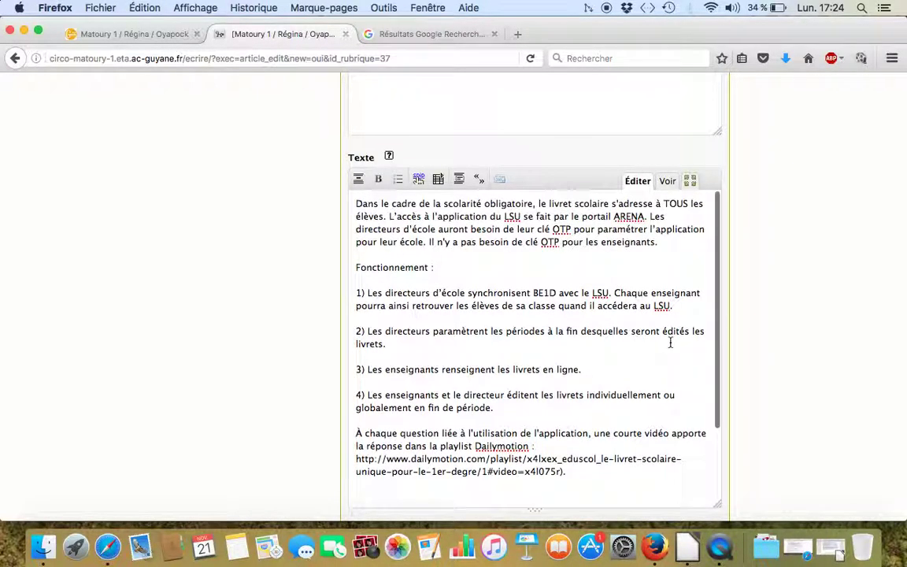
Save the new article with its title and pasted text, without attaching a document
{"action": "scroll", "coordinate": [852, 255], "scroll_direction": "up", "scroll_amount": 5}
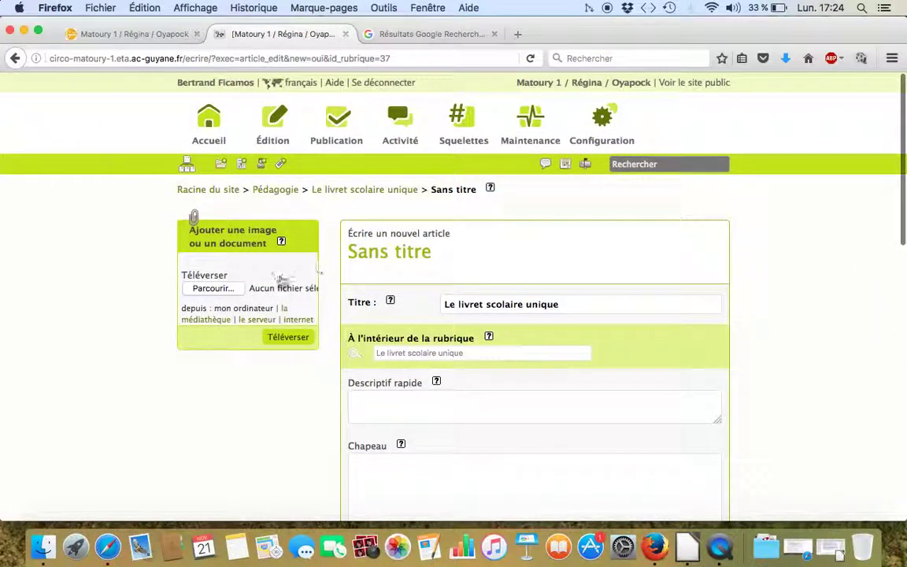
{"action": "left_click", "coordinate": [210, 290]}
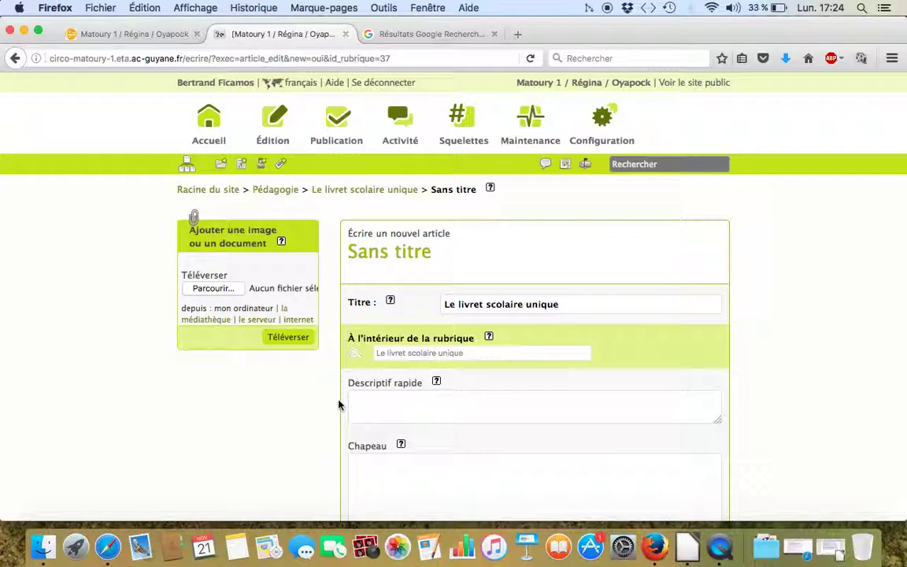
{"action": "scroll", "coordinate": [338, 404], "scroll_direction": "down", "scroll_amount": 15}
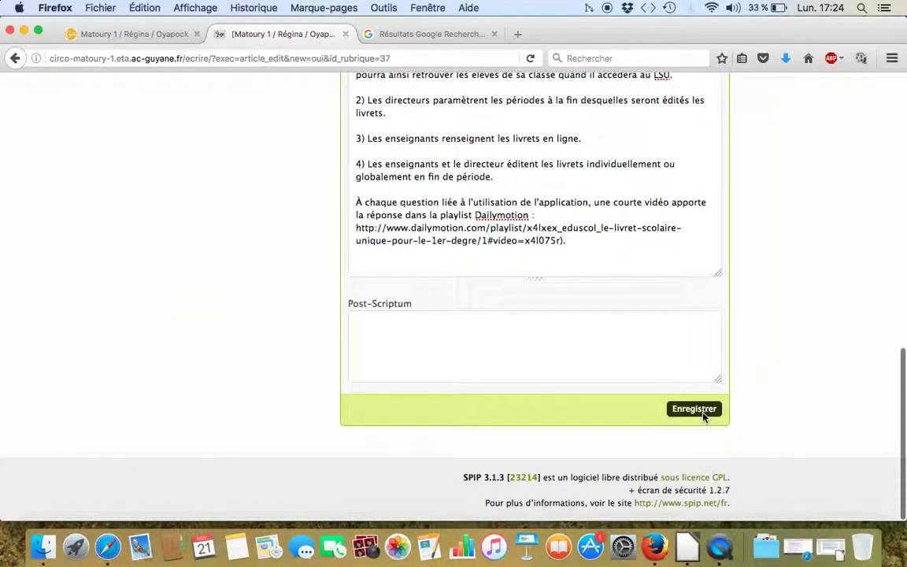
{"action": "left_click", "coordinate": [698, 411]}
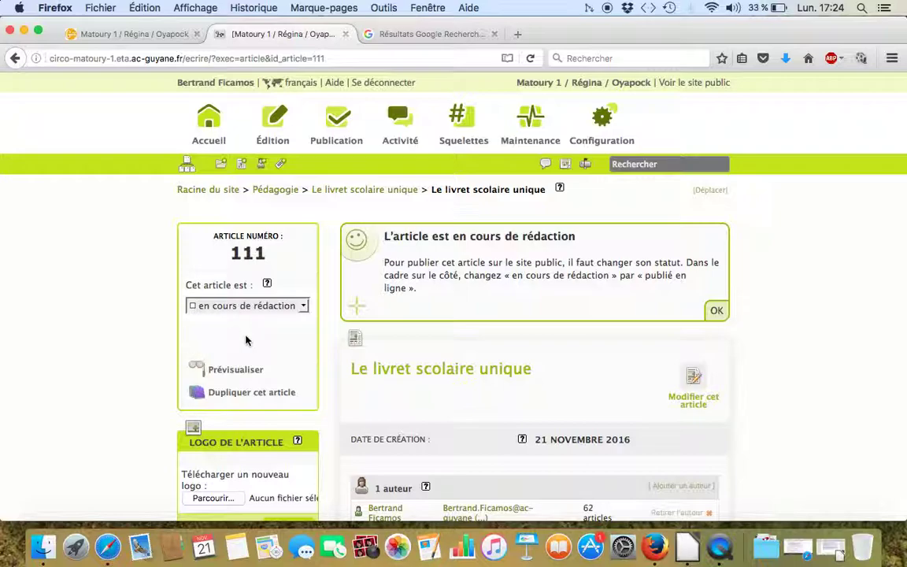
Preview the saved article as it appears on the public site and read through its text and links
{"action": "scroll", "coordinate": [246, 341], "scroll_direction": "down", "scroll_amount": 2}
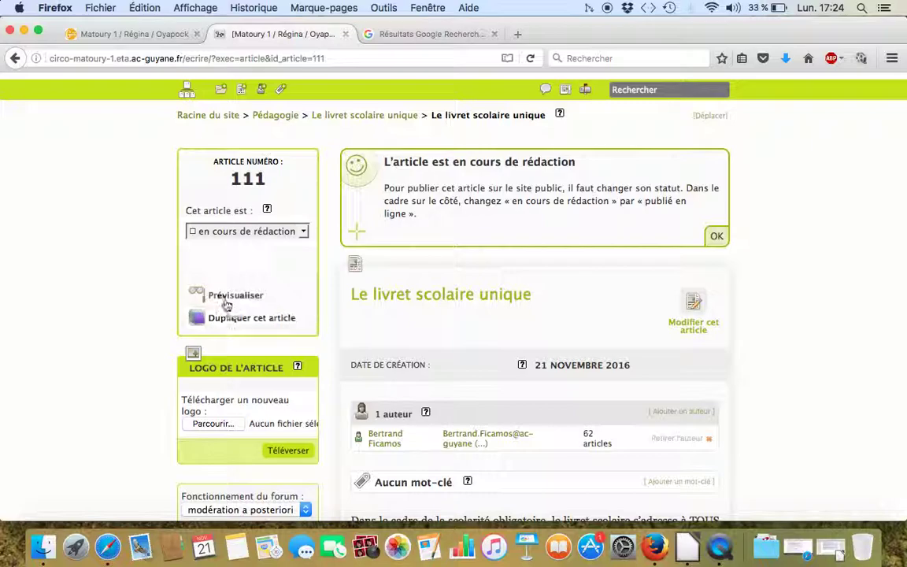
{"action": "left_click", "coordinate": [223, 302]}
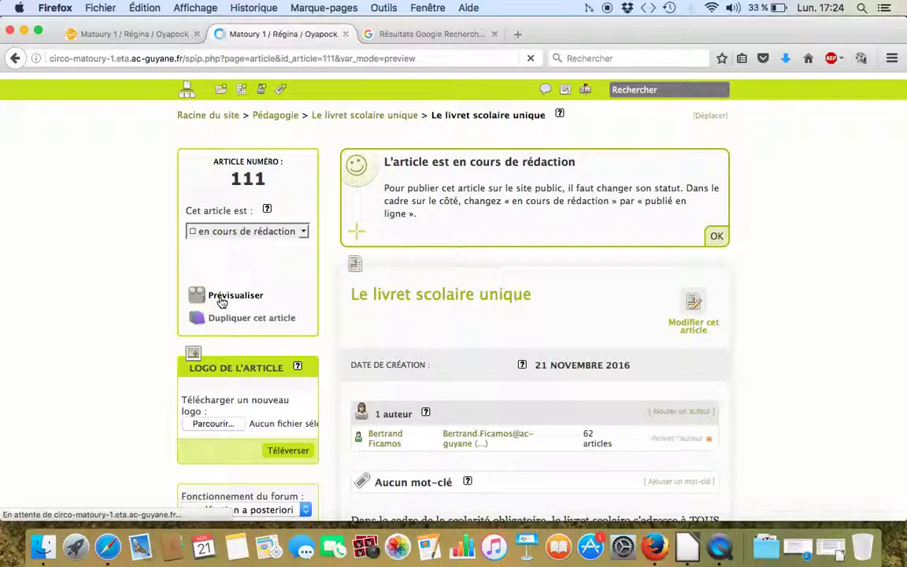
{"action": "scroll", "coordinate": [220, 301], "scroll_direction": "down", "scroll_amount": 5}
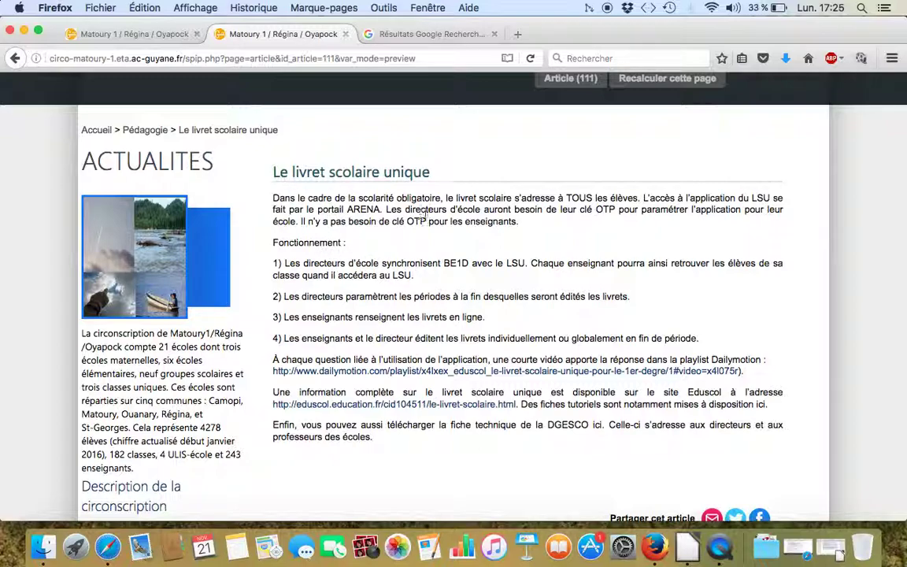
{"action": "scroll", "coordinate": [332, 274], "scroll_direction": "down", "scroll_amount": 3}
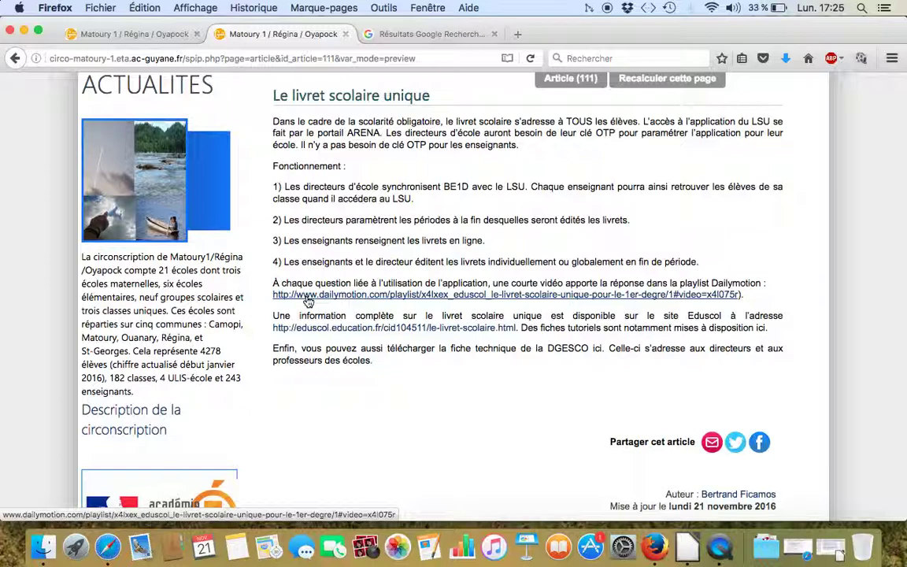
Test the article's Dailymotion playlist link, look through the listed tutorial videos, and return to the article preview
{"action": "left_click", "coordinate": [308, 301]}
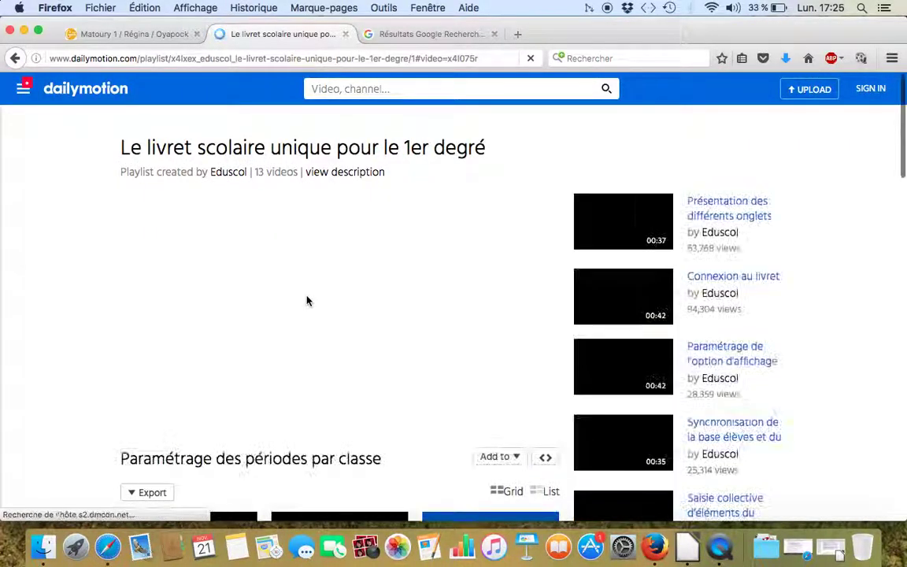
{"action": "scroll", "coordinate": [308, 301], "scroll_direction": "down", "scroll_amount": 2}
{"action": "scroll", "coordinate": [308, 301], "scroll_direction": "down", "scroll_amount": 4}
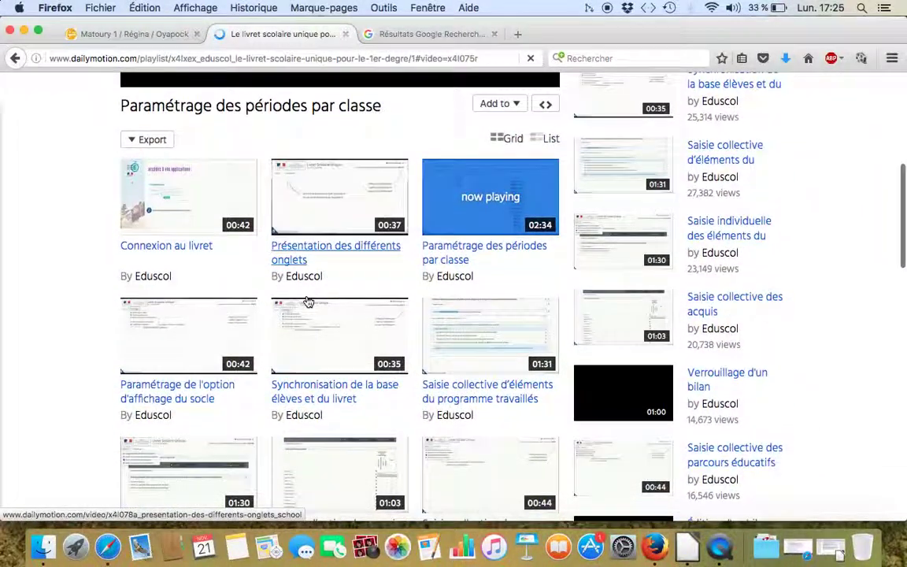
{"action": "scroll", "coordinate": [308, 301], "scroll_direction": "down", "scroll_amount": 2}
{"action": "scroll", "coordinate": [307, 300], "scroll_direction": "down", "scroll_amount": 2}
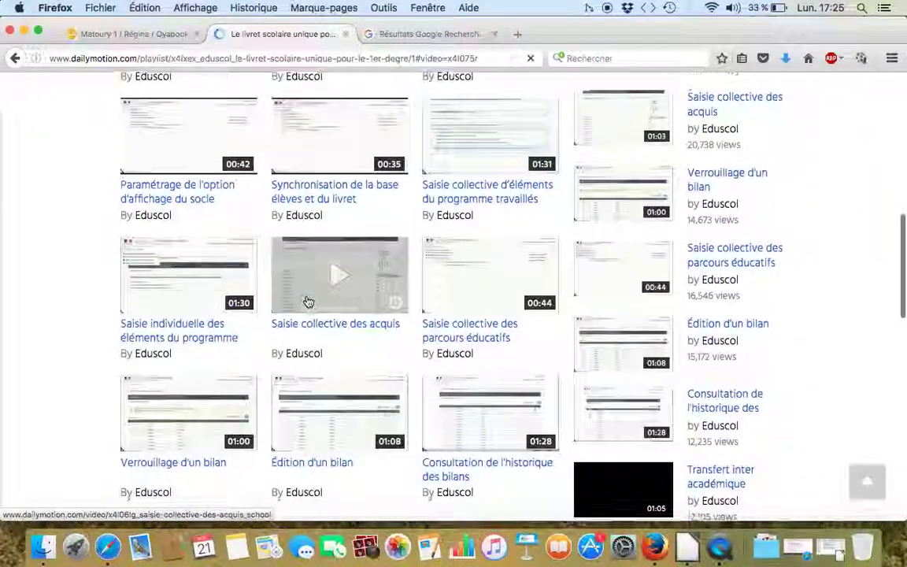
{"action": "left_click", "coordinate": [14, 59]}
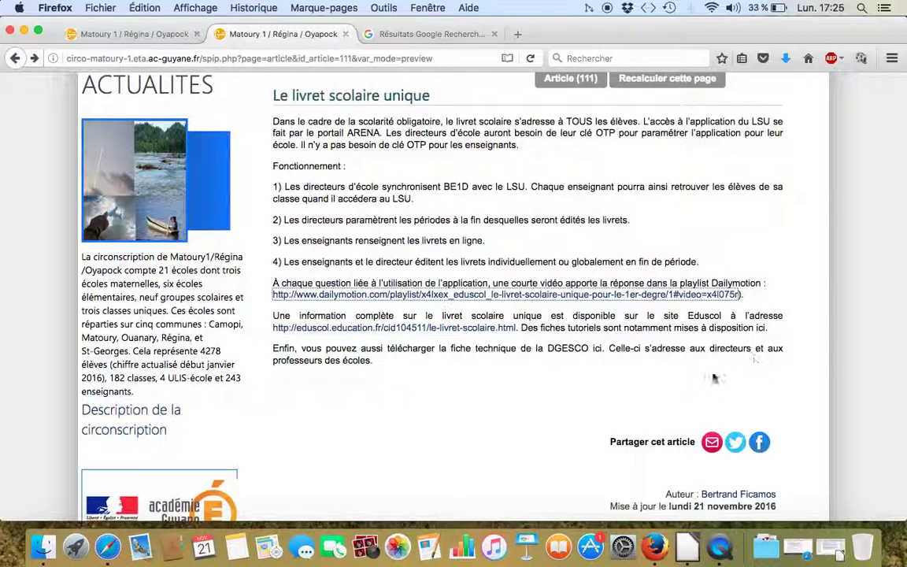
{"action": "scroll", "coordinate": [536, 407], "scroll_direction": "up", "scroll_amount": 2}
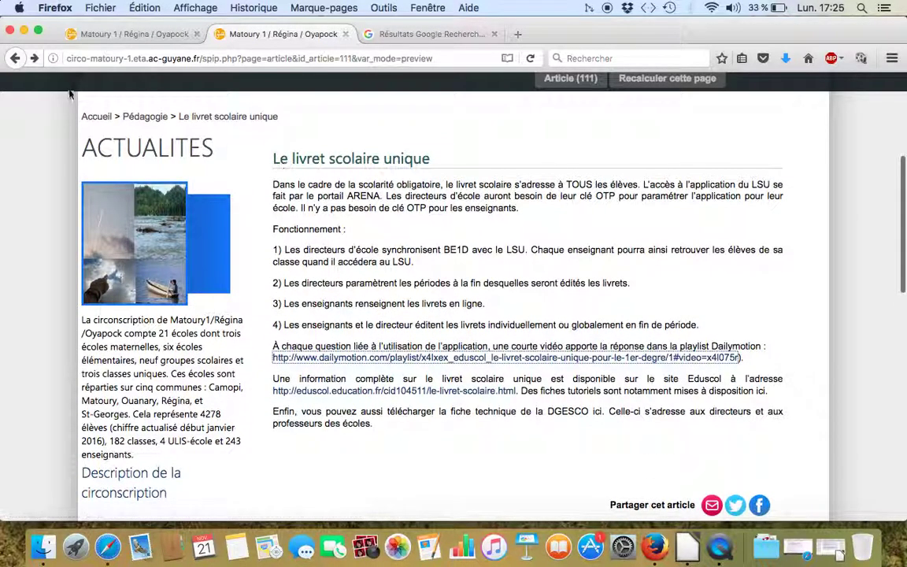
Return to the article's editing page and upload the desktop screenshot ending in 12.55.47 as the article's logo
{"action": "left_click", "coordinate": [15, 59]}
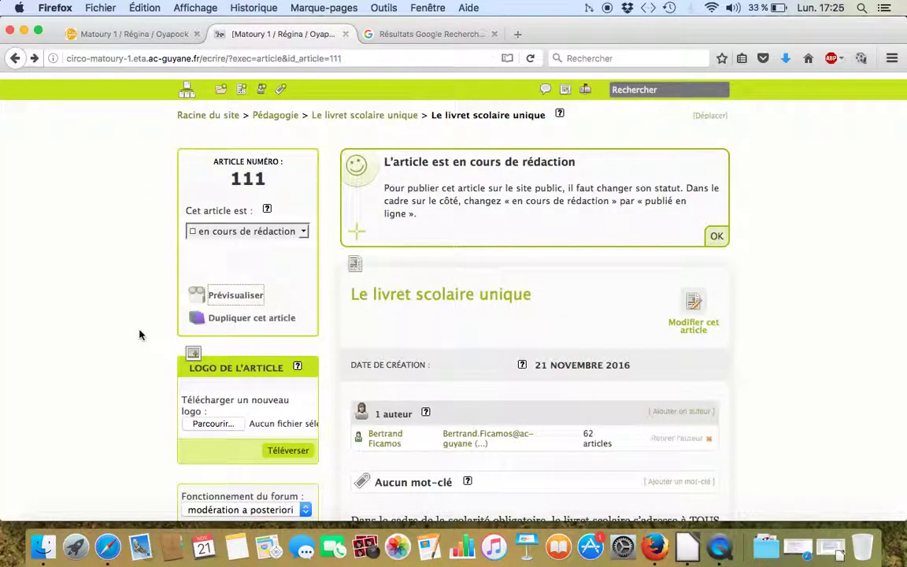
{"action": "scroll", "coordinate": [139, 334], "scroll_direction": "down", "scroll_amount": 3}
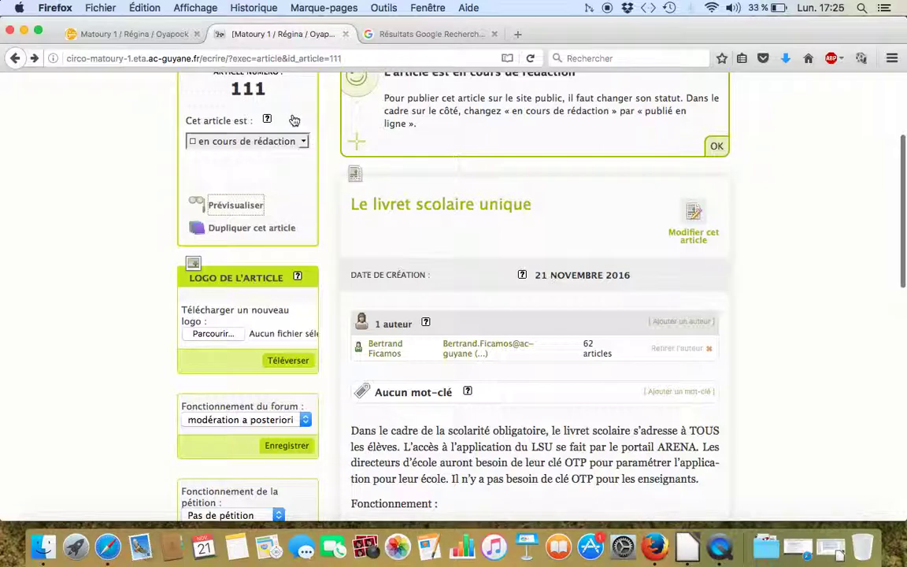
{"action": "scroll", "coordinate": [291, 120], "scroll_direction": "up", "scroll_amount": 2}
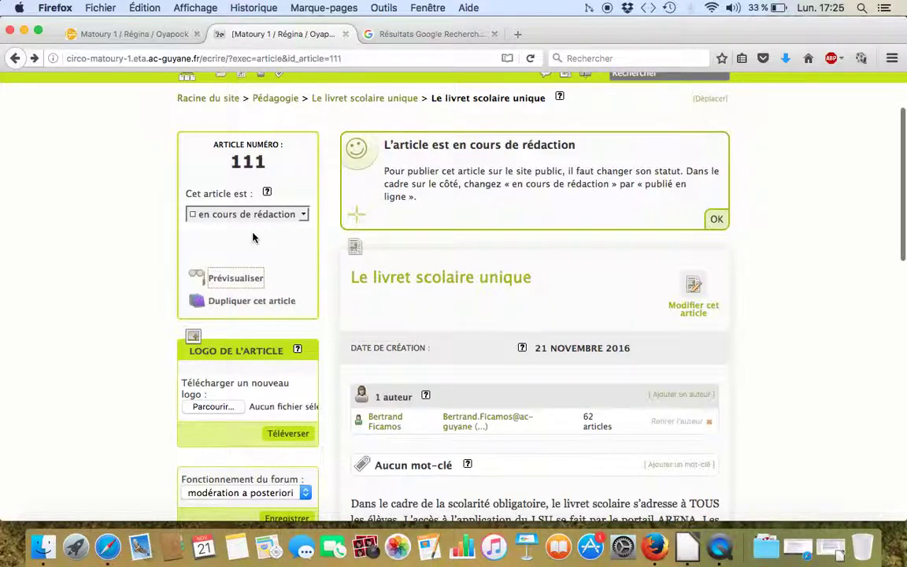
{"action": "scroll", "coordinate": [252, 235], "scroll_direction": "down", "scroll_amount": 3}
{"action": "left_click", "coordinate": [206, 301]}
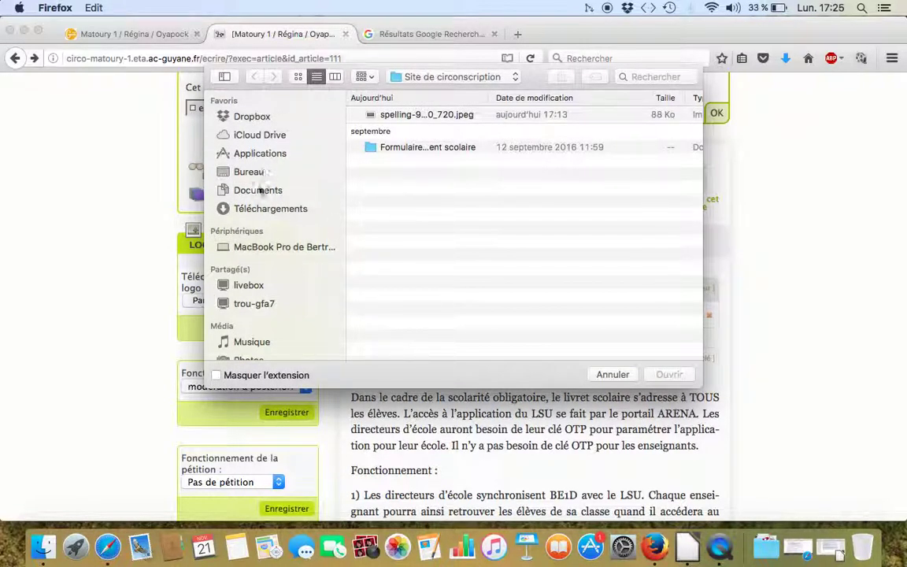
{"action": "left_click", "coordinate": [255, 174]}
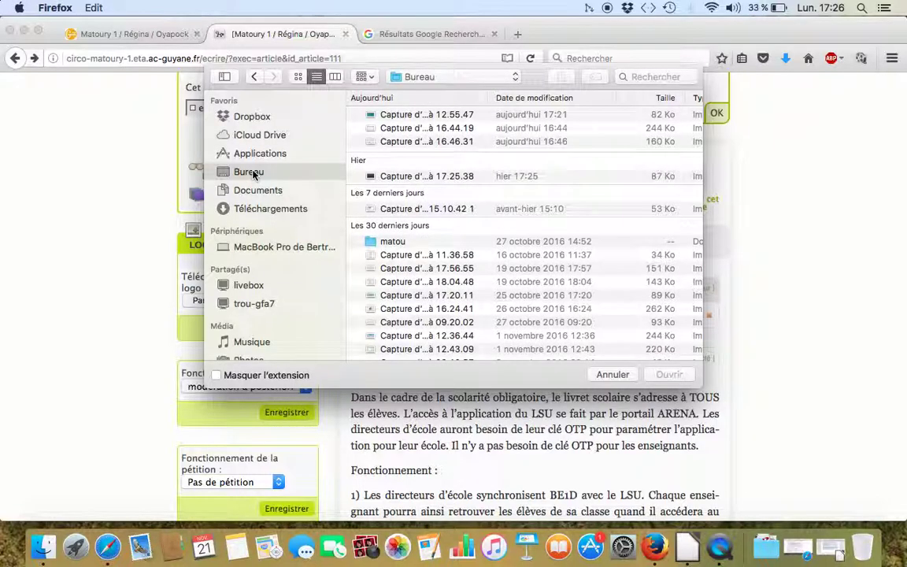
{"action": "left_click", "coordinate": [386, 119]}
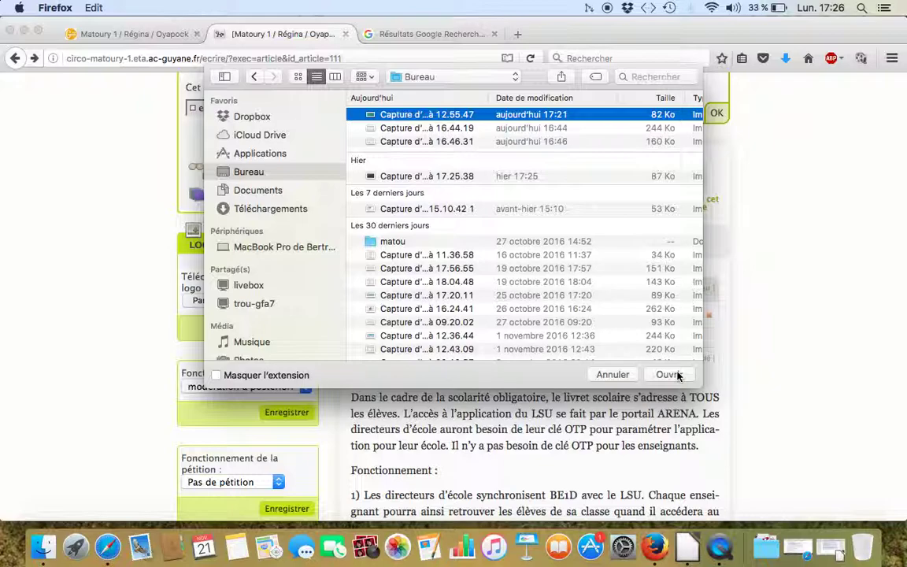
{"action": "left_click", "coordinate": [675, 374]}
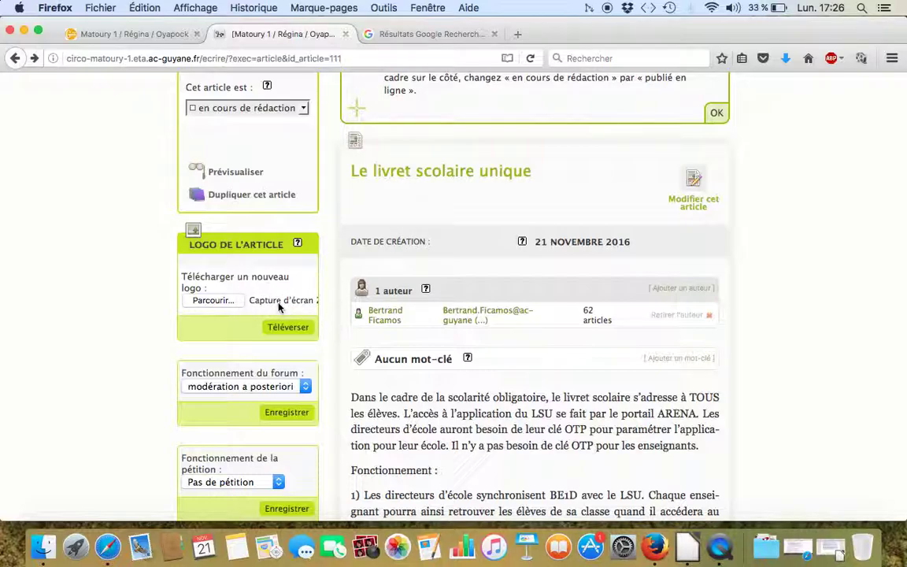
{"action": "left_click", "coordinate": [295, 332]}
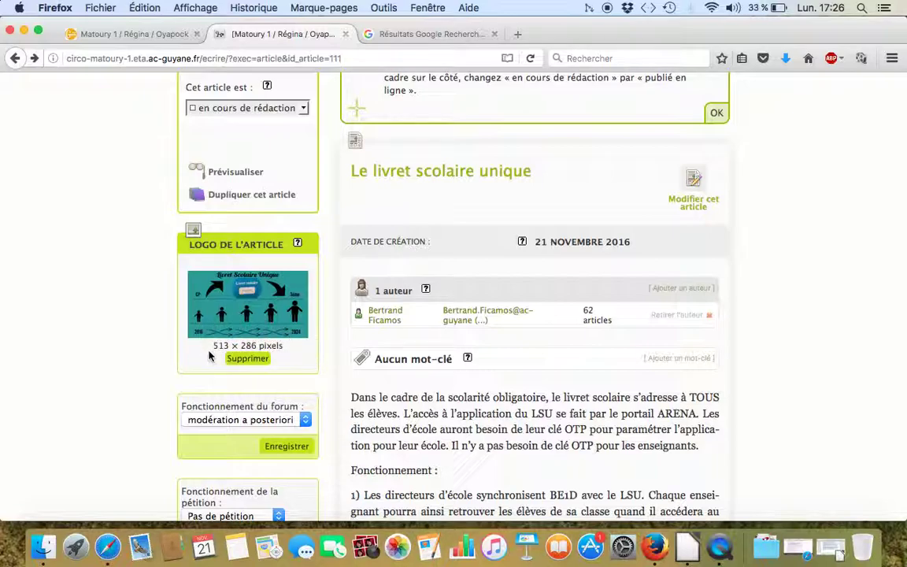
Change the article's status to "proposé à l'évaluation" and check the list of available statuses without choosing another
{"action": "scroll", "coordinate": [208, 356], "scroll_direction": "down", "scroll_amount": 10}
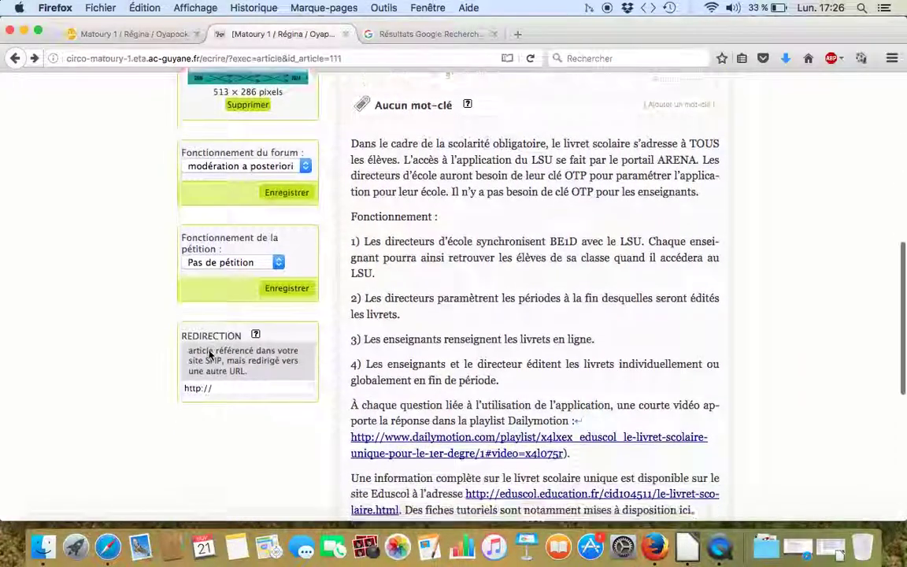
{"action": "scroll", "coordinate": [209, 356], "scroll_direction": "down", "scroll_amount": 1}
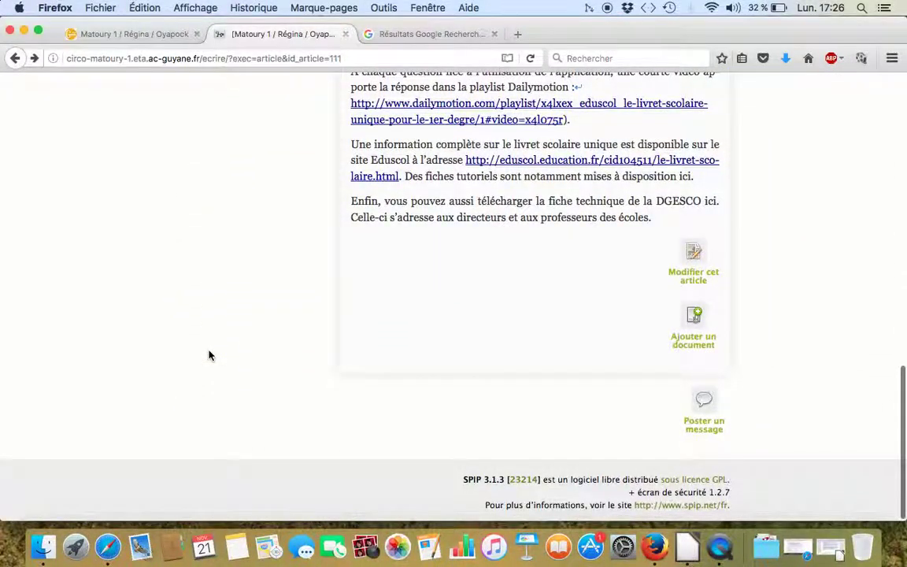
{"action": "scroll", "coordinate": [208, 356], "scroll_direction": "up", "scroll_amount": 10}
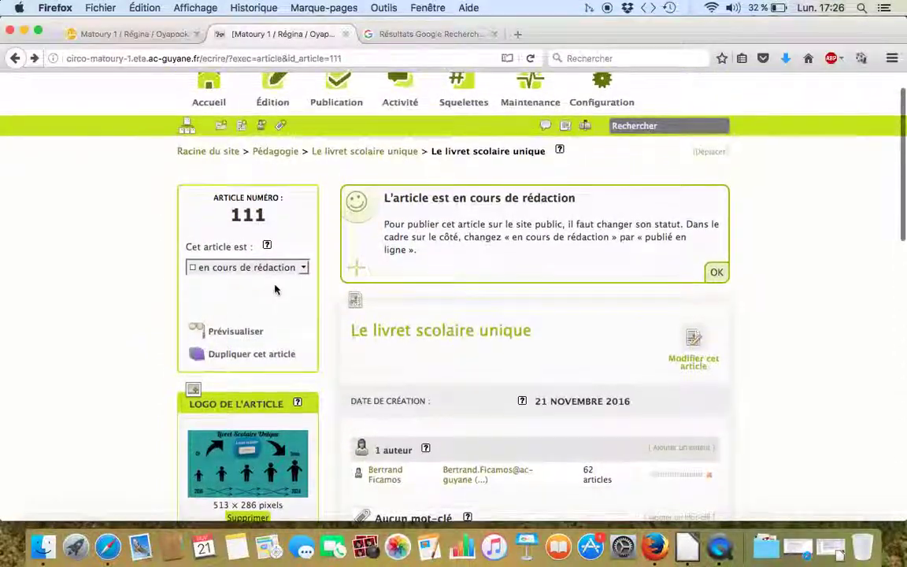
{"action": "left_click", "coordinate": [303, 269]}
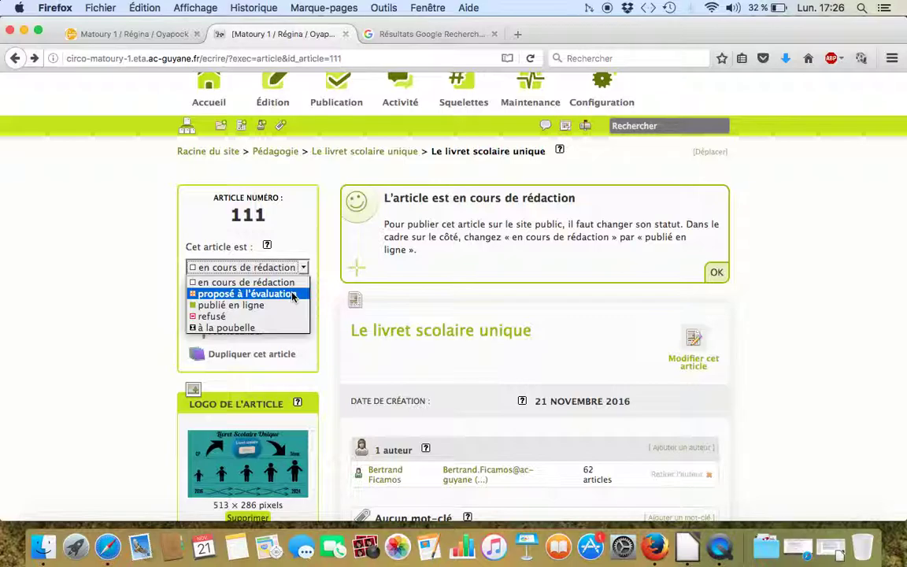
{"action": "left_click", "coordinate": [293, 295]}
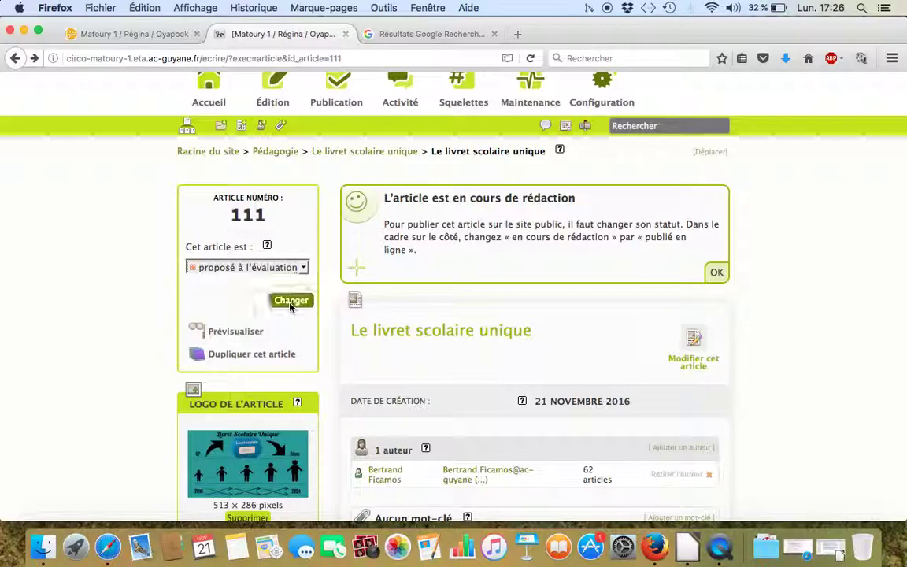
{"action": "left_click", "coordinate": [290, 305]}
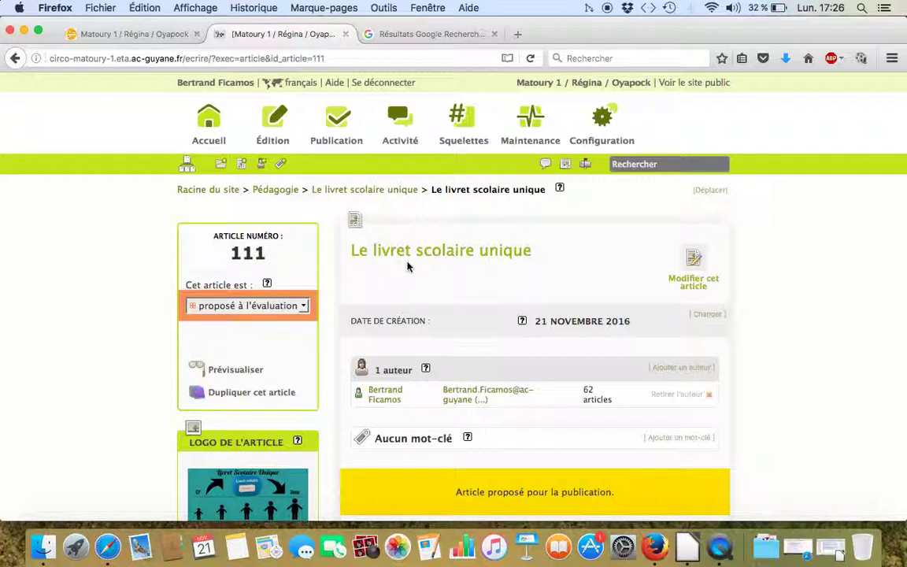
{"action": "left_click", "coordinate": [303, 308]}
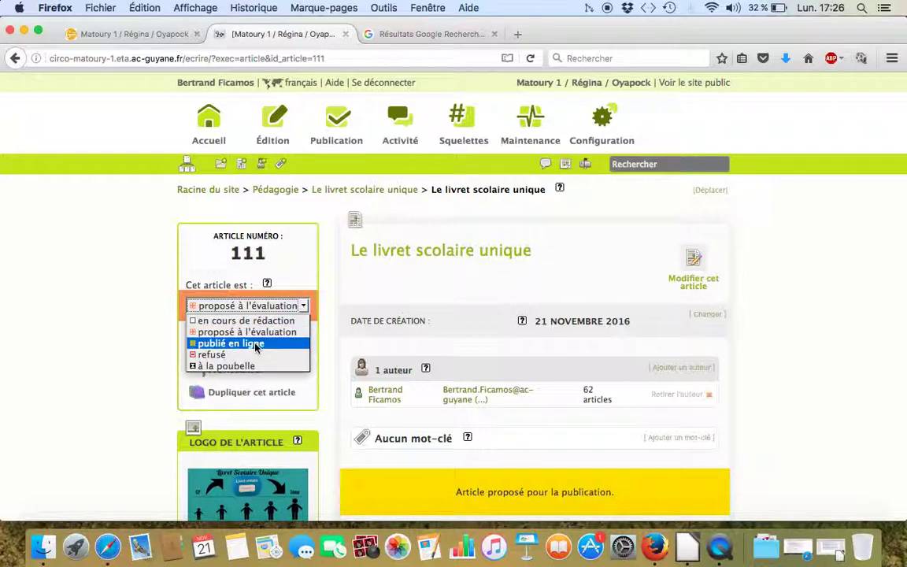
{"action": "left_click", "coordinate": [132, 306]}
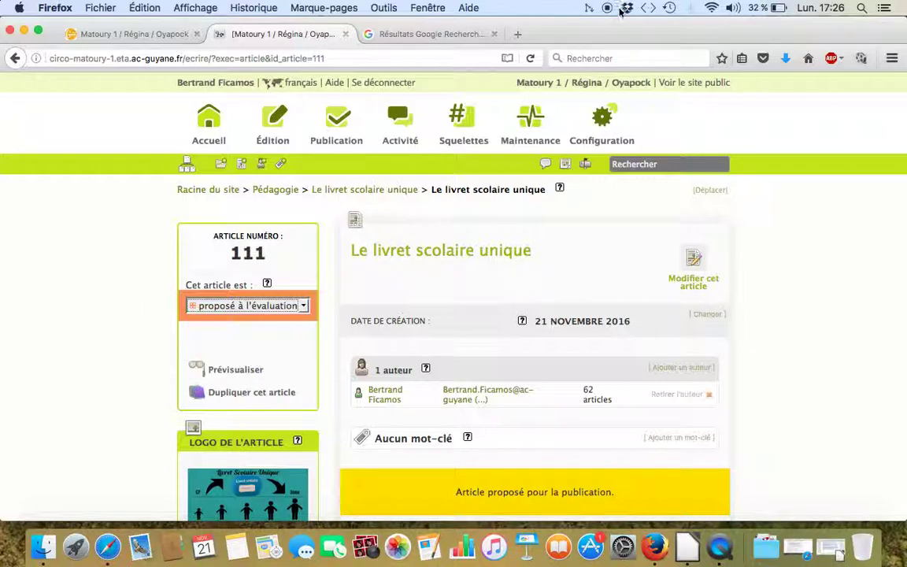